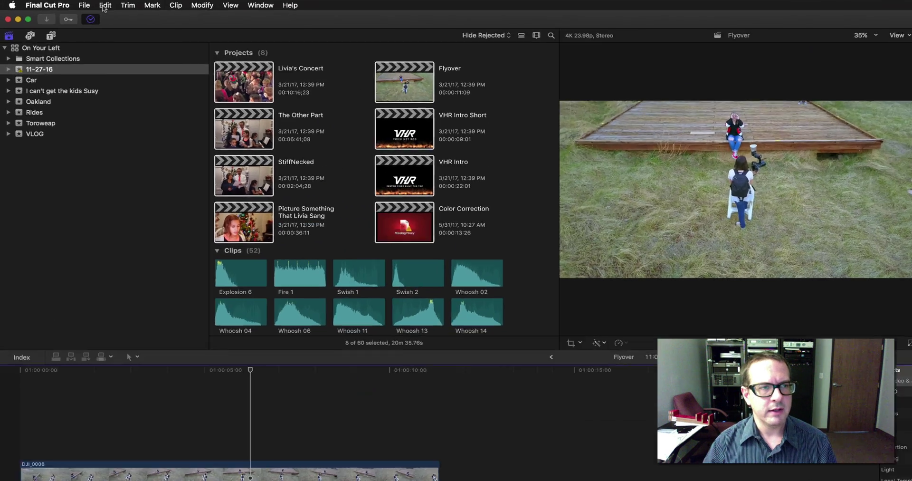
With the Flyover project in the timeline, open Final Cut Pro's File menu.
{"action": "left_click", "coordinate": [60, 3]}
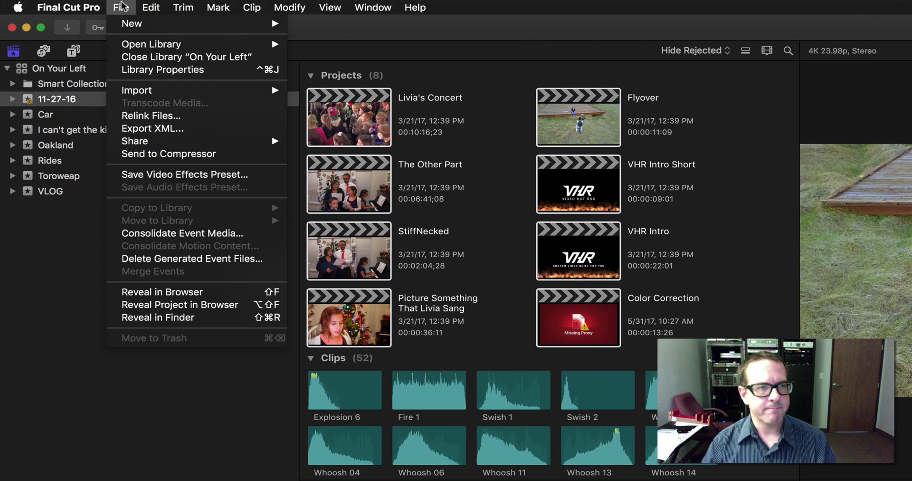
Send the Flyover project to Compressor.
{"action": "left_click", "coordinate": [183, 154]}
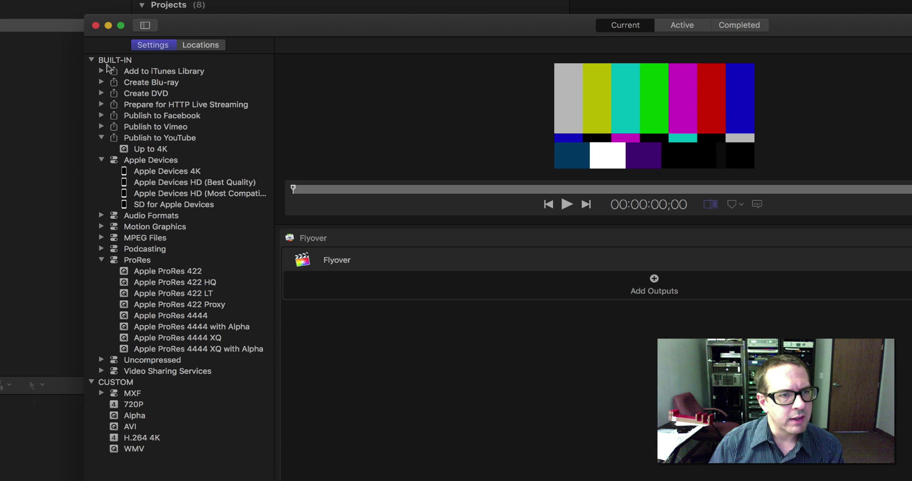
Apply the Create Blu-ray preset to the Flyover job, adding Dolby Digital and H.264 outputs.
{"action": "left_click", "coordinate": [131, 82]}
{"action": "left_click_drag", "start_coordinate": [140, 84], "coordinate": [493, 292]}
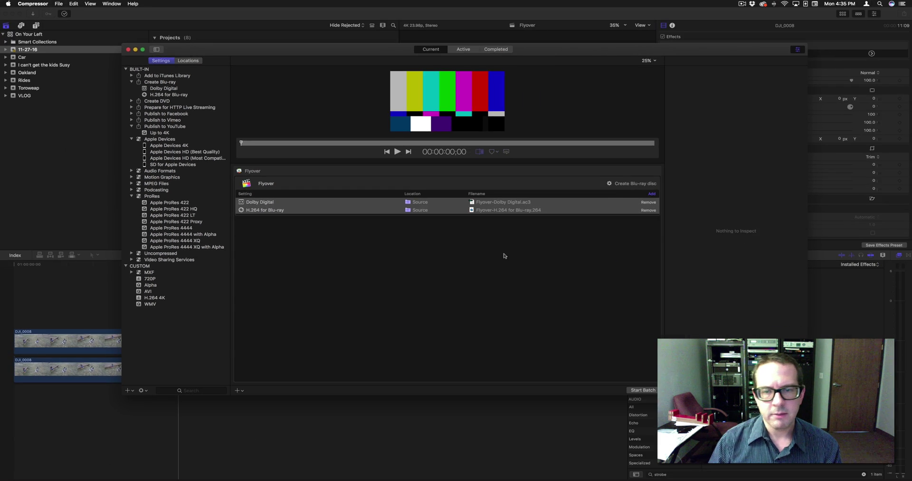
{"action": "left_click", "coordinate": [509, 184]}
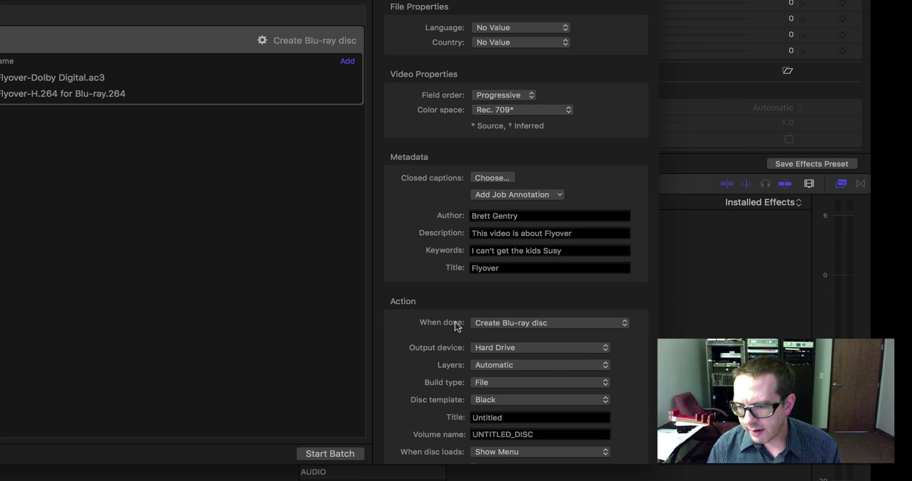
Keep the Blu-ray output device set to Hard Drive.
{"action": "scroll", "coordinate": [470, 323], "scroll_direction": "down", "scroll_amount": 2}
{"action": "left_click", "coordinate": [537, 302]}
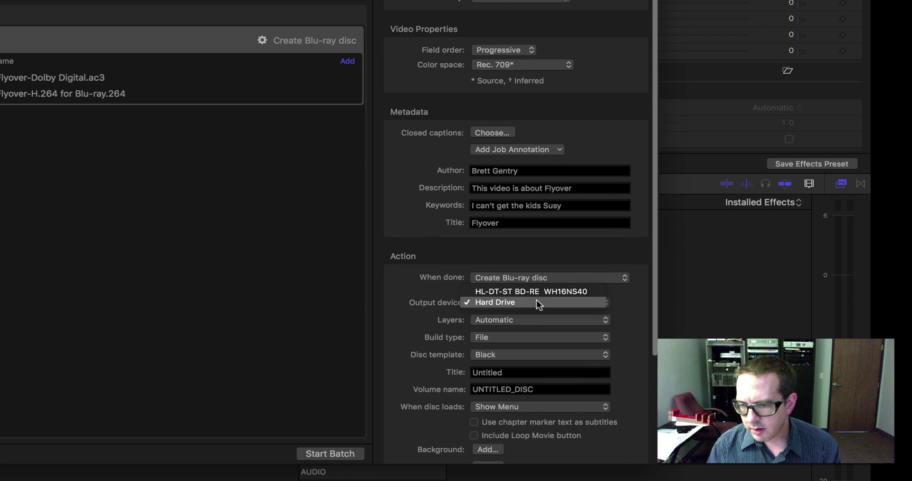
{"action": "left_click", "coordinate": [573, 291]}
{"action": "left_click", "coordinate": [555, 303]}
{"action": "left_click", "coordinate": [543, 312]}
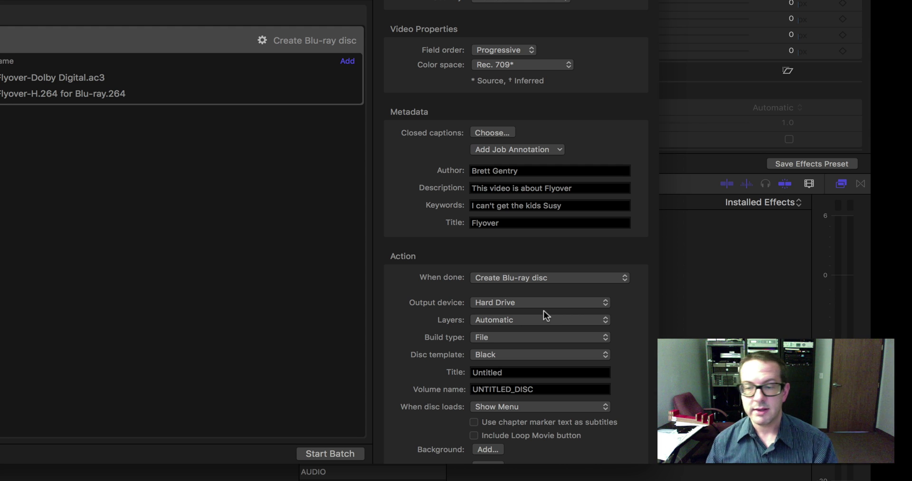
Set the disc Title to Test and the Volume name to TEST.
{"action": "left_click", "coordinate": [521, 370]}
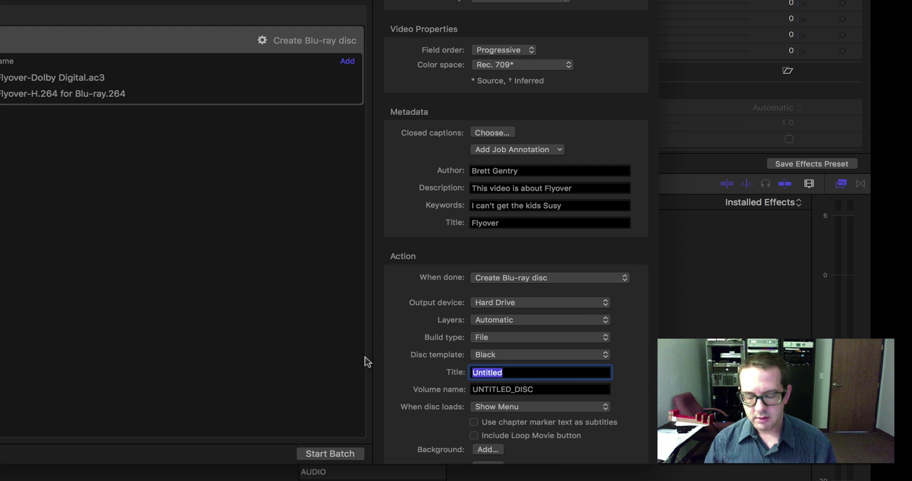
{"action": "type", "text": "Test"}
{"action": "scroll", "coordinate": [443, 309], "scroll_direction": "down", "scroll_amount": 3}
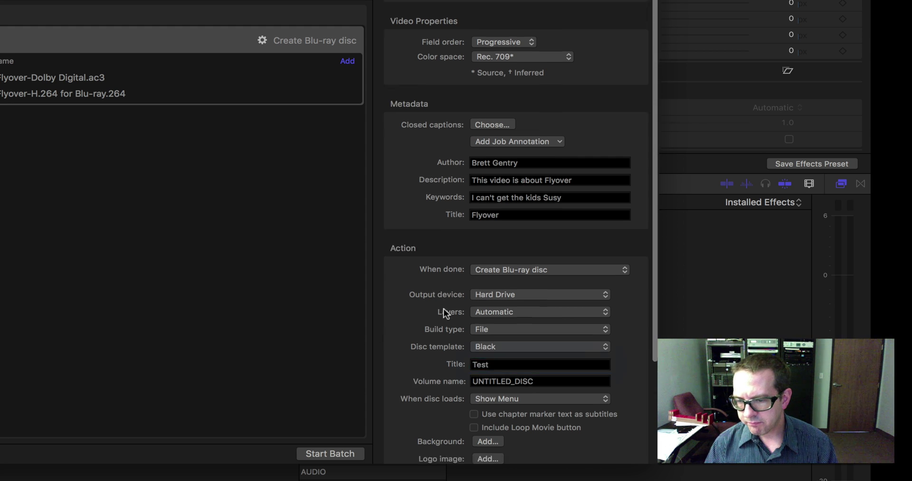
{"action": "left_click", "coordinate": [558, 340]}
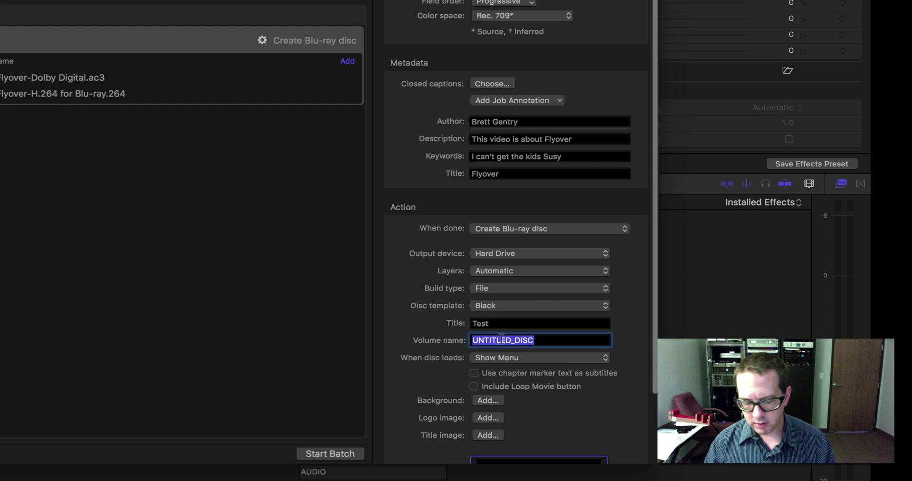
{"action": "type", "text": "Test"}
{"action": "key", "text": "Return"}
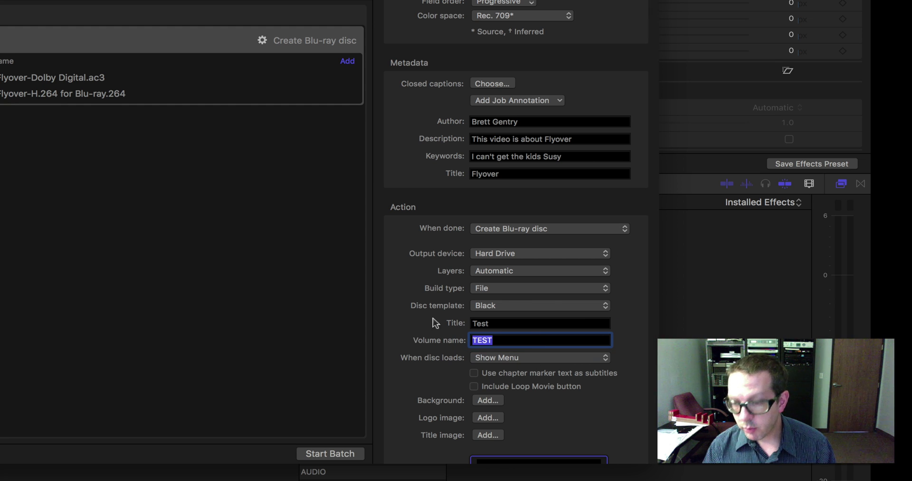
{"action": "scroll", "coordinate": [633, 366], "scroll_direction": "down", "scroll_amount": 3}
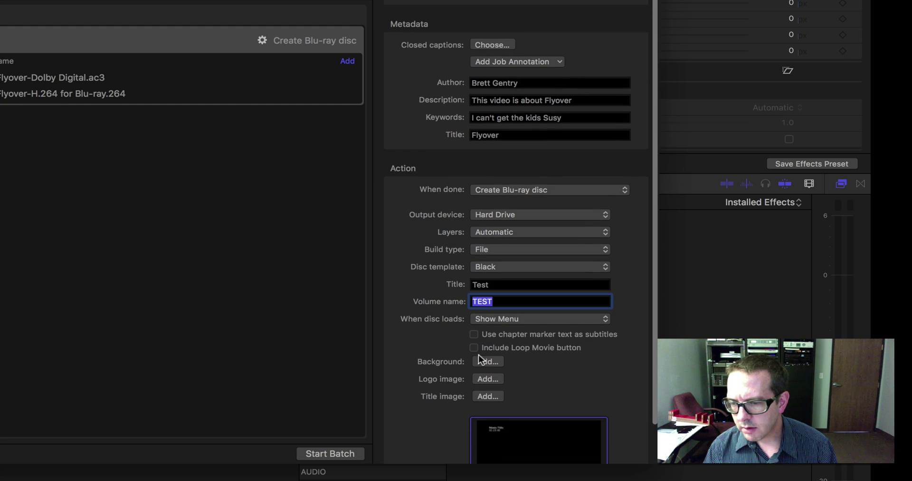
{"action": "scroll", "coordinate": [518, 363], "scroll_direction": "down", "scroll_amount": 4}
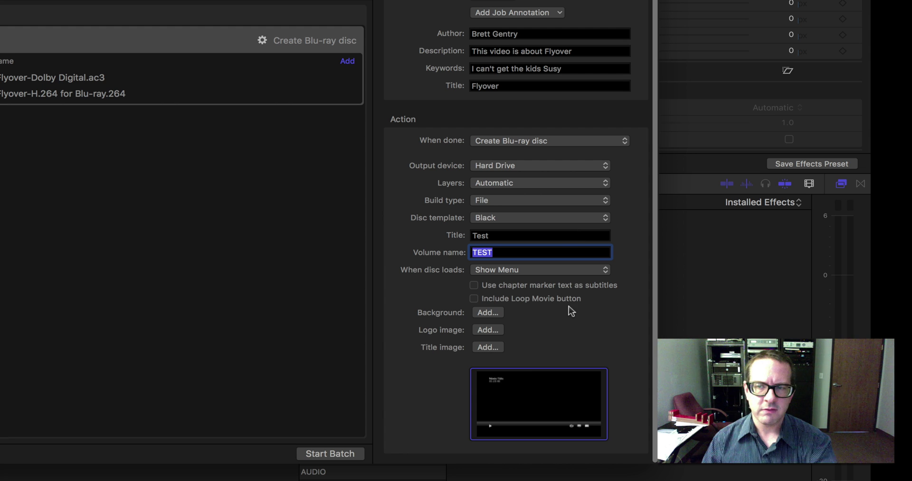
{"action": "scroll", "coordinate": [589, 316], "scroll_direction": "up", "scroll_amount": 10}
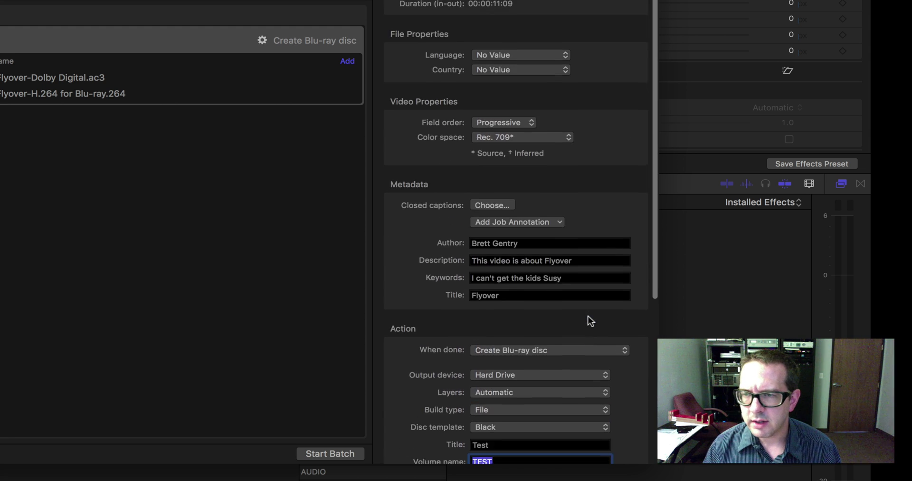
{"action": "scroll", "coordinate": [589, 316], "scroll_direction": "down", "scroll_amount": 10}
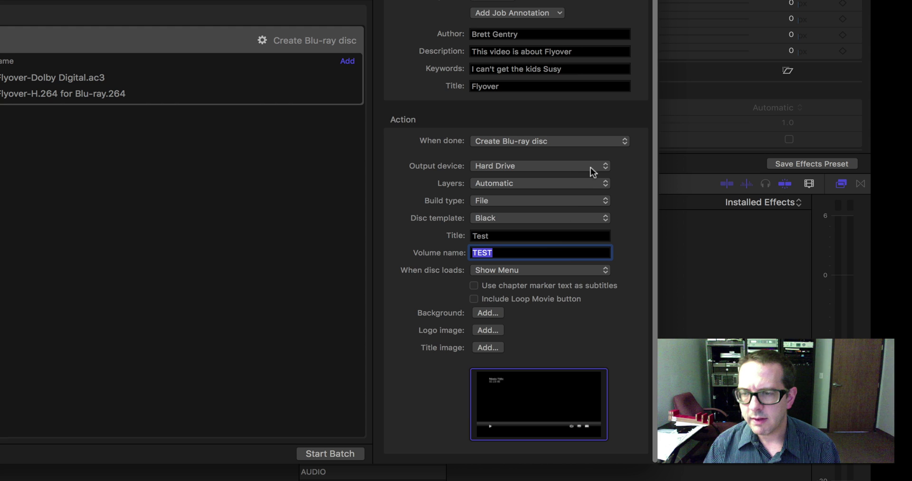
{"action": "scroll", "coordinate": [588, 175], "scroll_direction": "up", "scroll_amount": 2}
{"action": "scroll", "coordinate": [591, 173], "scroll_direction": "up", "scroll_amount": 5}
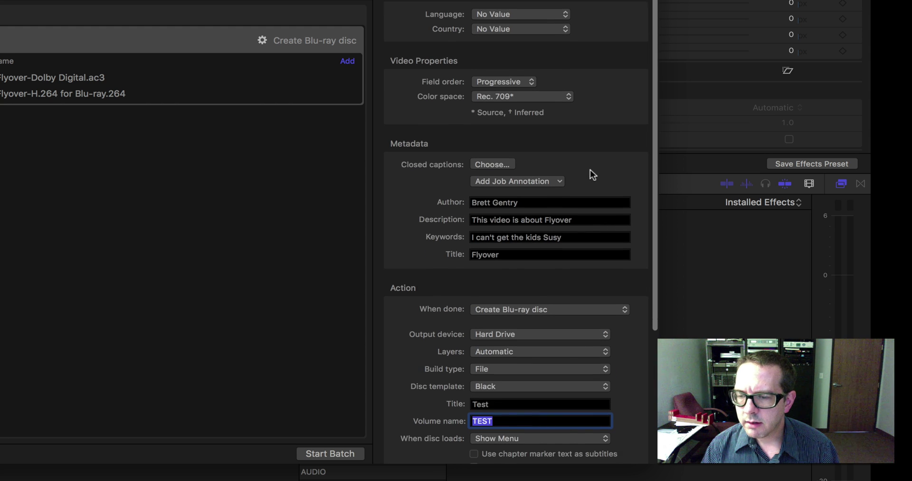
{"action": "scroll", "coordinate": [592, 174], "scroll_direction": "up", "scroll_amount": 2}
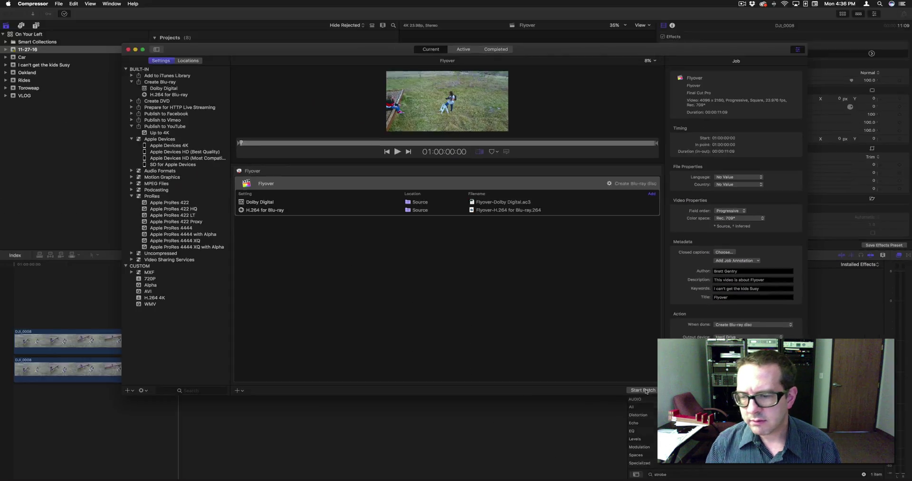
Start the batch, review the audio-only Dolby Digital conflict error, and inspect the Dolby Digital output.
{"action": "left_click", "coordinate": [643, 390]}
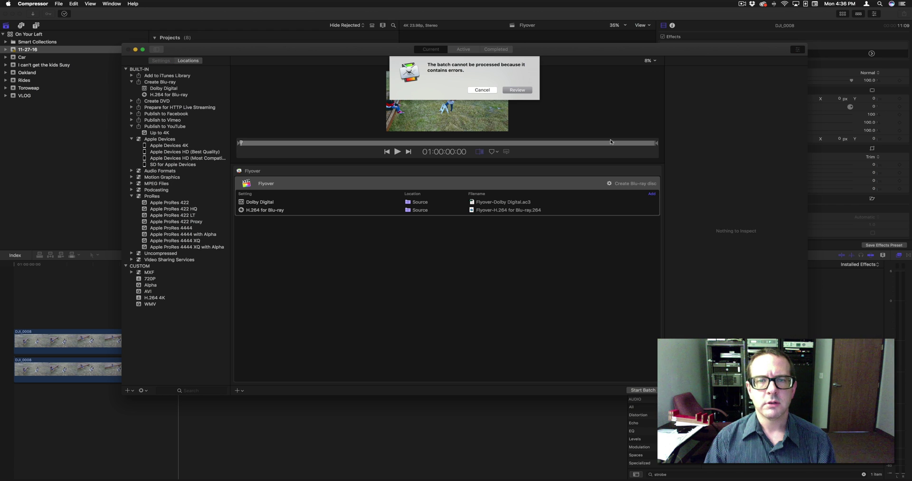
{"action": "left_click", "coordinate": [518, 90]}
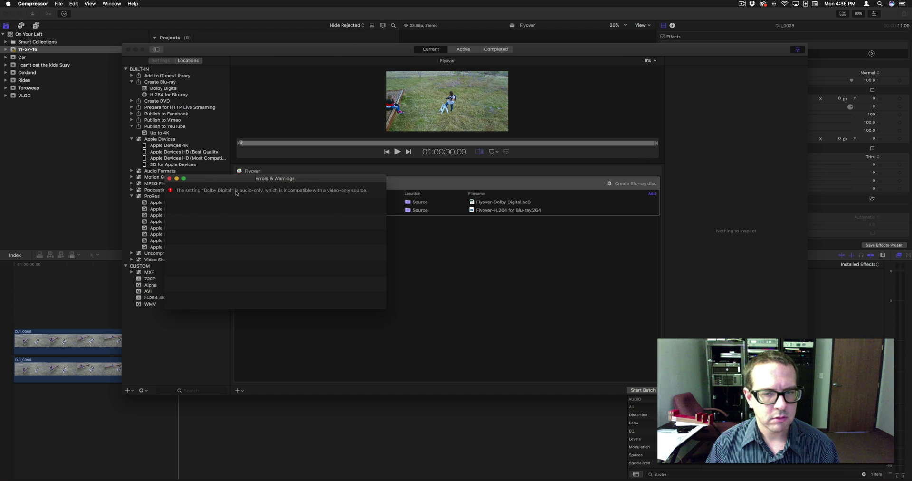
{"action": "left_click", "coordinate": [169, 178]}
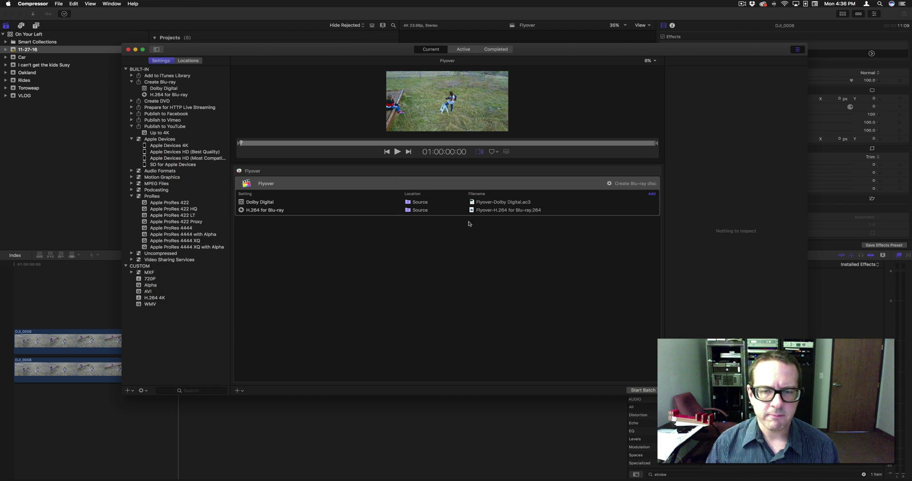
{"action": "left_click", "coordinate": [525, 210]}
{"action": "left_click", "coordinate": [510, 203]}
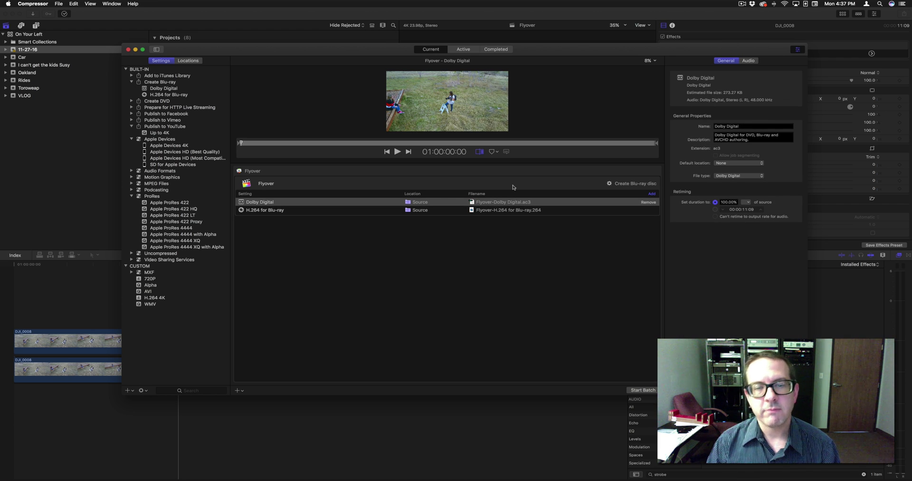
Add the On Your Left Intro Sound clip to the Flyover timeline beneath the DJI_0008 clips.
{"action": "left_click", "coordinate": [65, 314]}
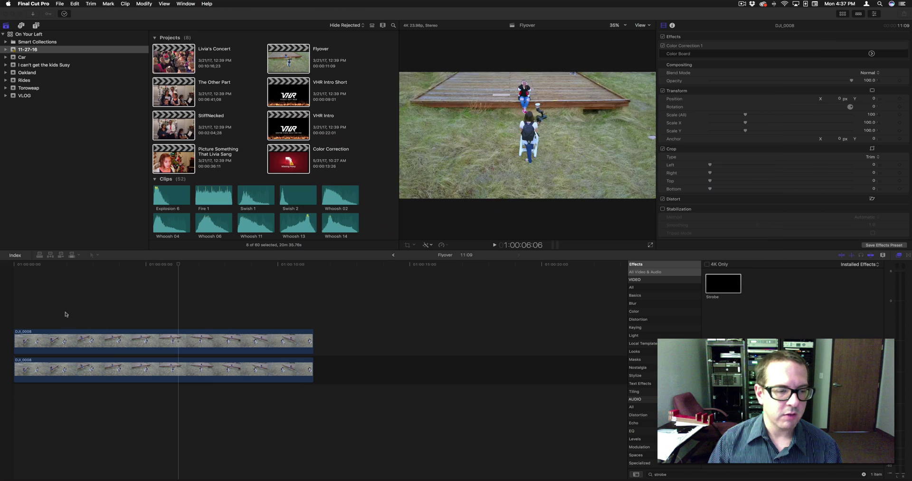
{"action": "left_click", "coordinate": [112, 370]}
{"action": "left_click", "coordinate": [298, 195]}
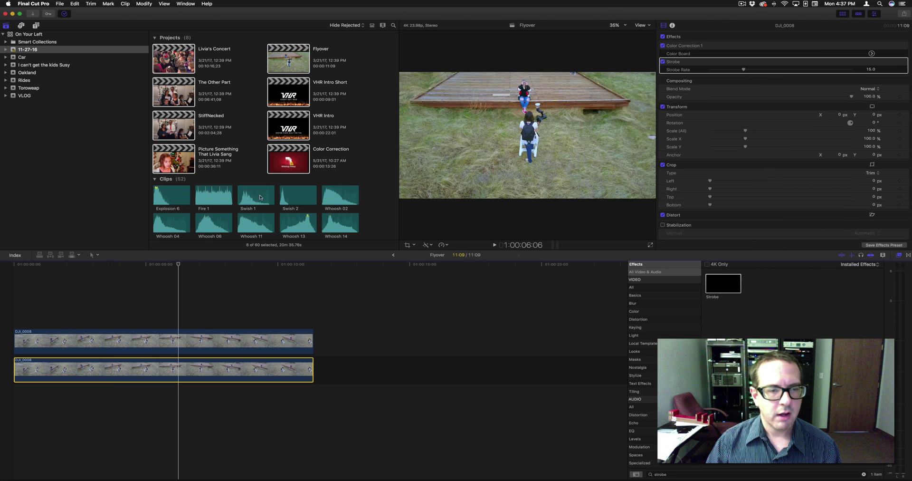
{"action": "scroll", "coordinate": [257, 142], "scroll_direction": "down", "scroll_amount": 5}
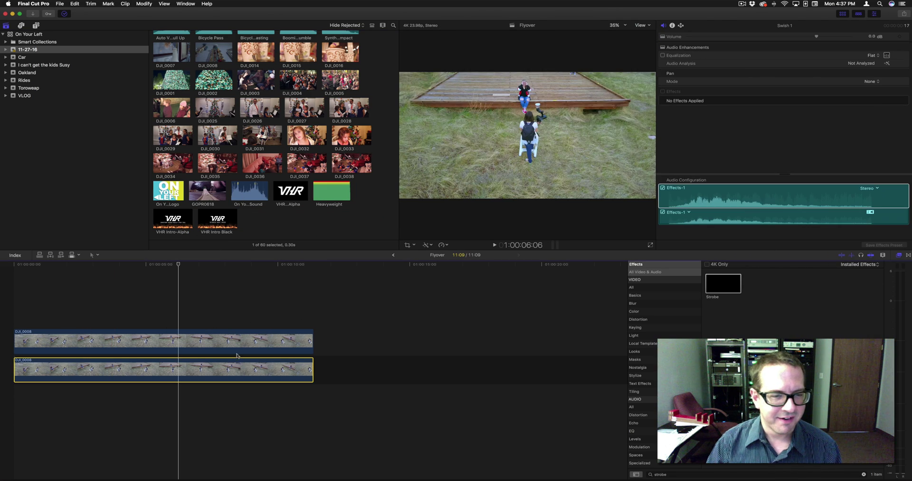
{"action": "left_click", "coordinate": [47, 375]}
{"action": "left_click_drag", "start_coordinate": [246, 198], "coordinate": [14, 383]}
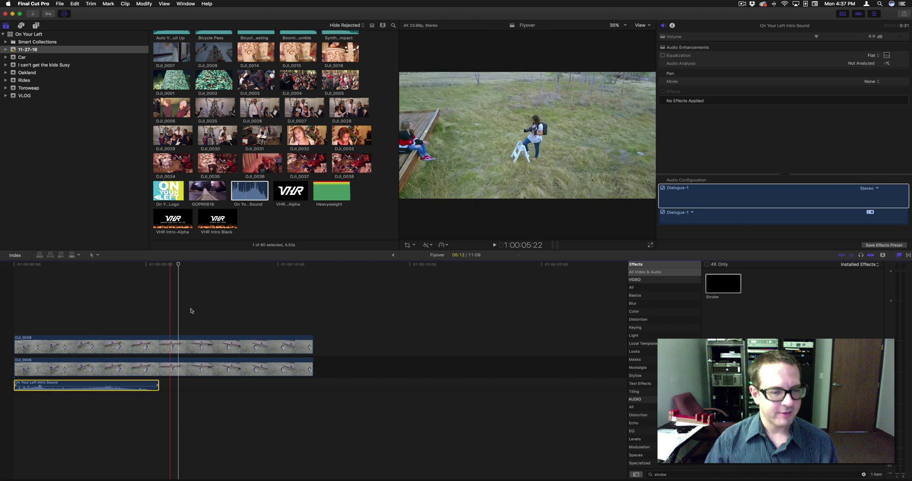
{"action": "left_click", "coordinate": [60, 4]}
Resend Flyover to Compressor, delete the old job, and apply the Create Blu-ray preset.
{"action": "left_click", "coordinate": [82, 77]}
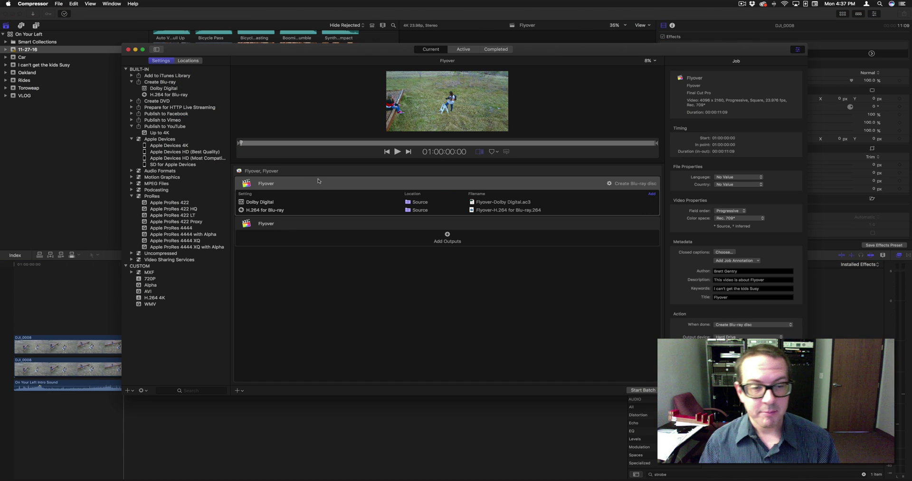
{"action": "key", "text": "Delete"}
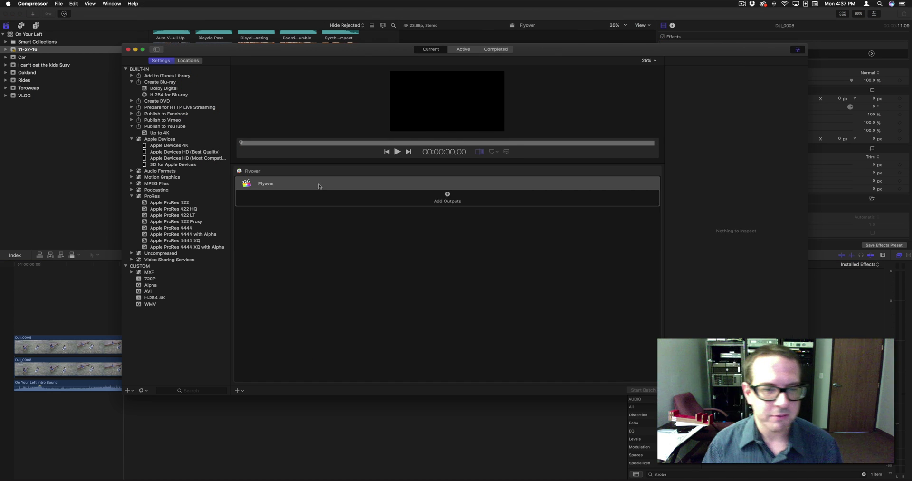
{"action": "left_click", "coordinate": [319, 186]}
{"action": "left_click_drag", "start_coordinate": [160, 82], "coordinate": [388, 210]}
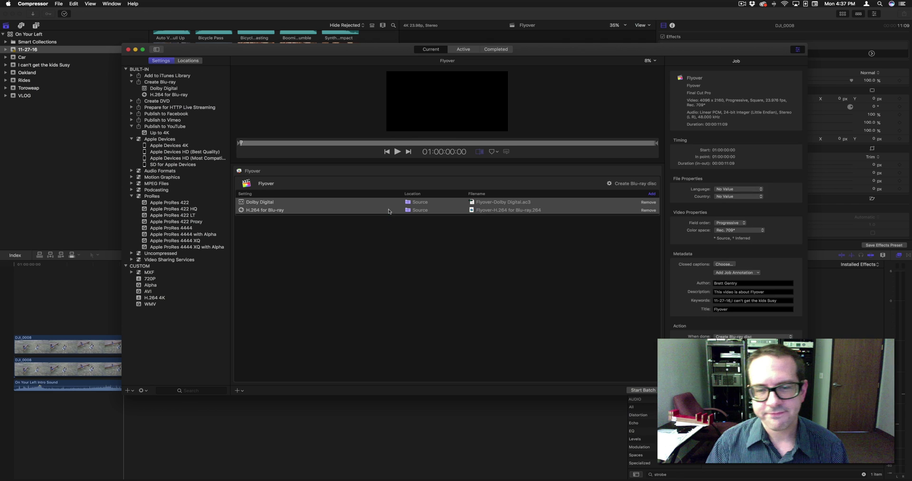
{"action": "left_click", "coordinate": [563, 184]}
Set disc Title to Test and Volume name to TEST, then start the batch.
{"action": "scroll", "coordinate": [739, 234], "scroll_direction": "down", "scroll_amount": 5}
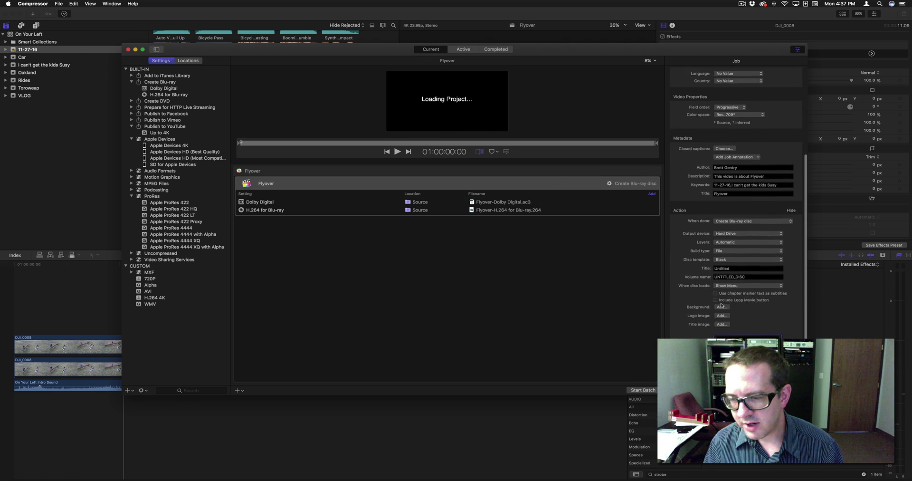
{"action": "double_click", "coordinate": [720, 281]}
{"action": "type", "text": "Test"}
{"action": "key", "text": "Tab"}
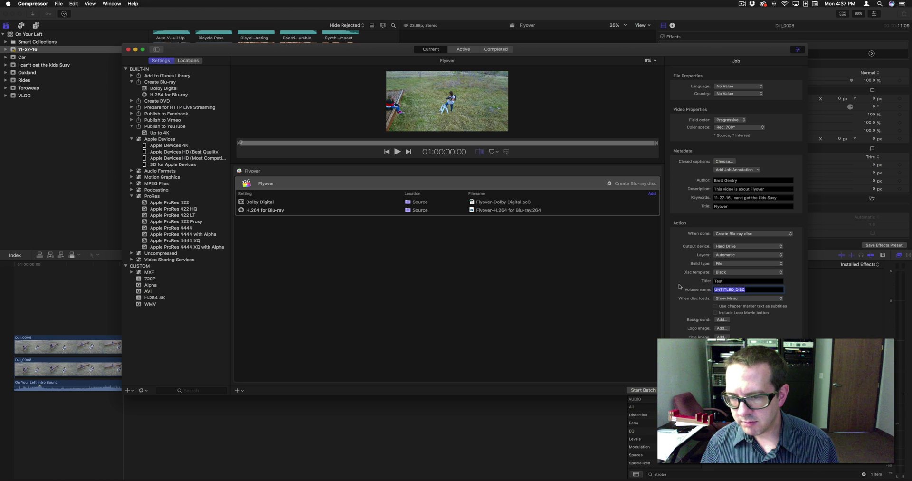
{"action": "type", "text": "TEST"}
{"action": "key", "text": "Return"}
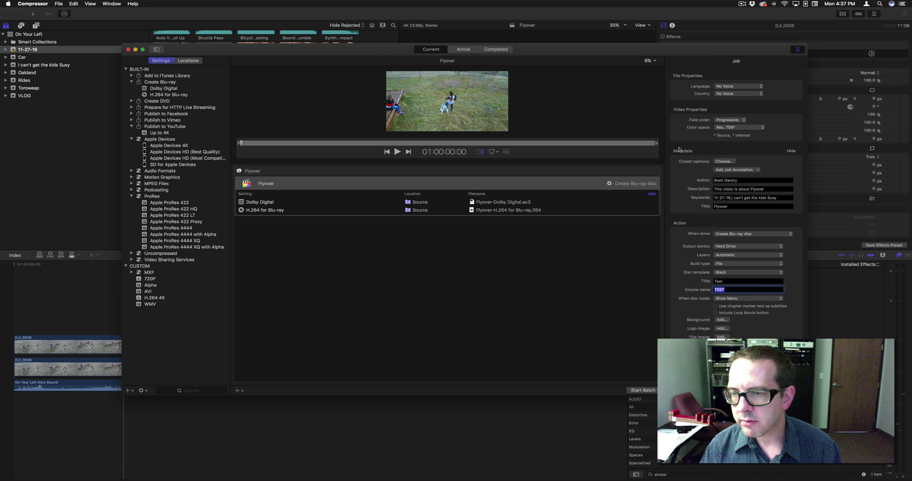
{"action": "left_click", "coordinate": [649, 392]}
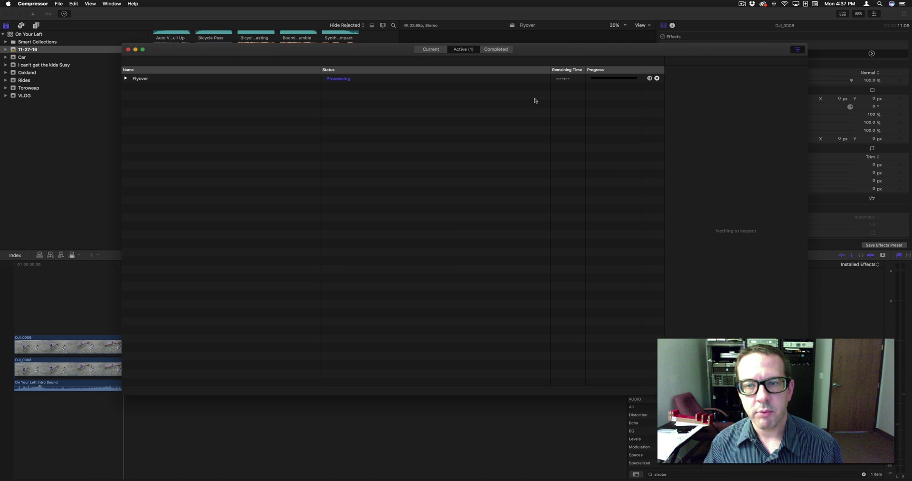
Expand the Flyover job in the Active queue to watch its outputs encode.
{"action": "left_click", "coordinate": [125, 78]}
{"action": "left_click", "coordinate": [132, 87]}
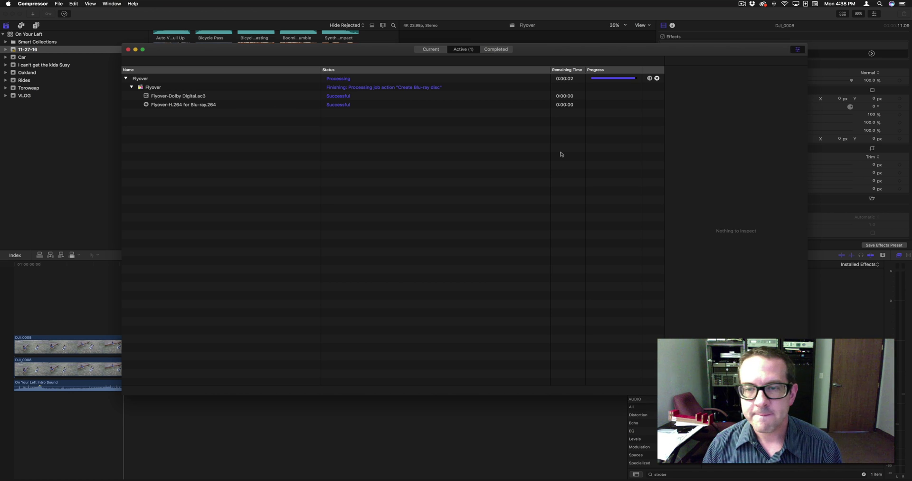
Reveal the completed Flyover Dolby Digital output in Finder from the Completed history.
{"action": "left_click", "coordinate": [494, 49]}
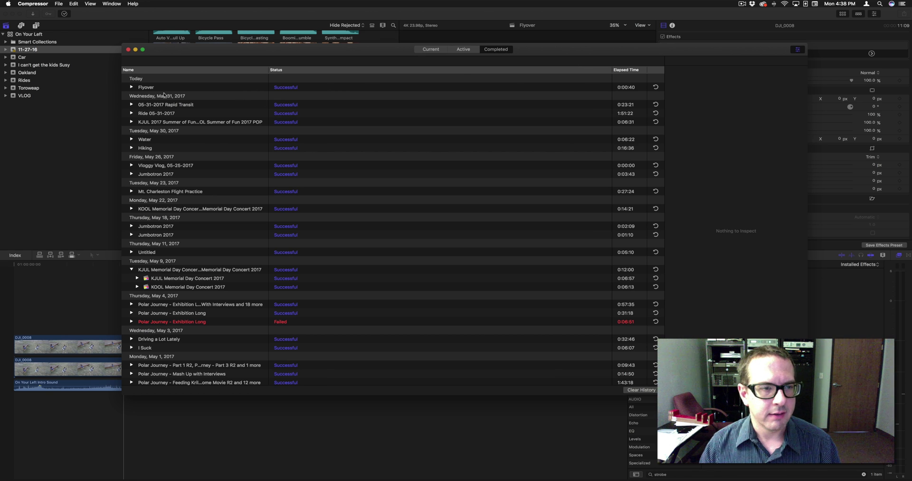
{"action": "left_click", "coordinate": [131, 87]}
{"action": "left_click", "coordinate": [137, 96]}
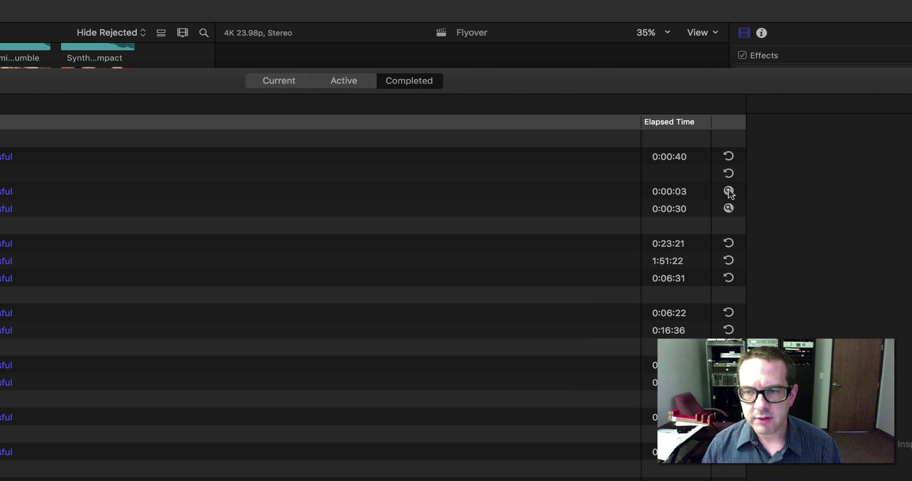
{"action": "left_click", "coordinate": [728, 191]}
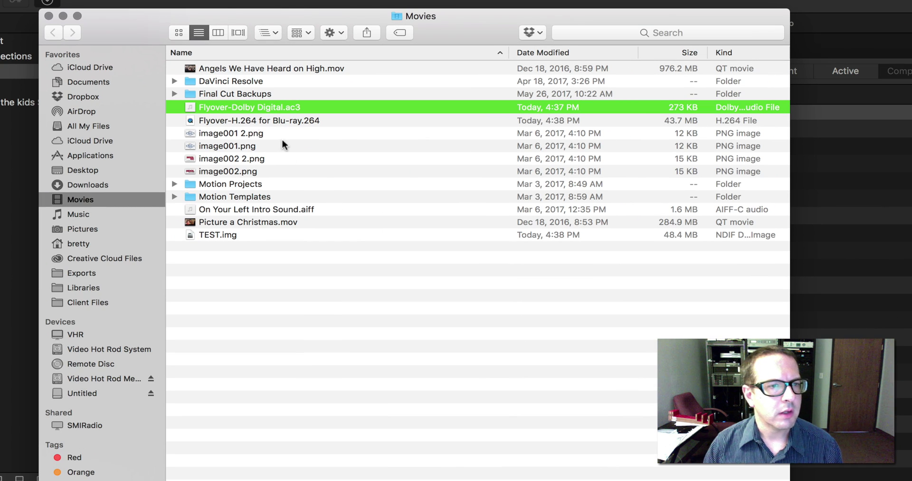
Select the TEST.img disc image in Movies and bring up its context menu.
{"action": "left_click_drag", "start_coordinate": [482, 30], "coordinate": [456, 136]}
{"action": "left_click", "coordinate": [194, 341]}
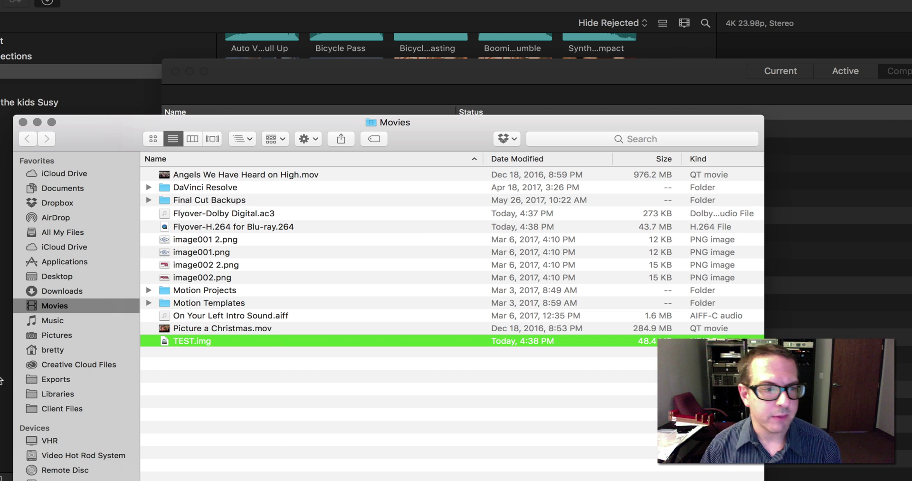
{"action": "left_click", "coordinate": [276, 439]}
{"action": "right_click", "coordinate": [185, 340]}
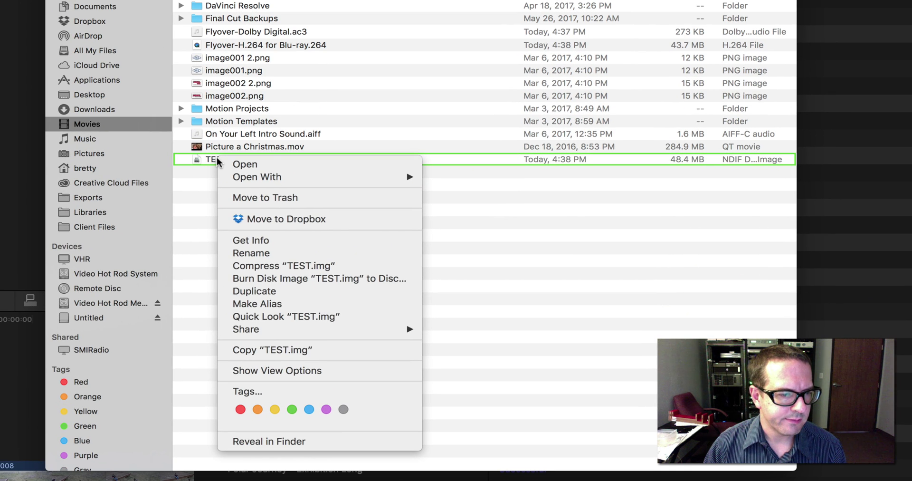
{"action": "left_click", "coordinate": [291, 281]}
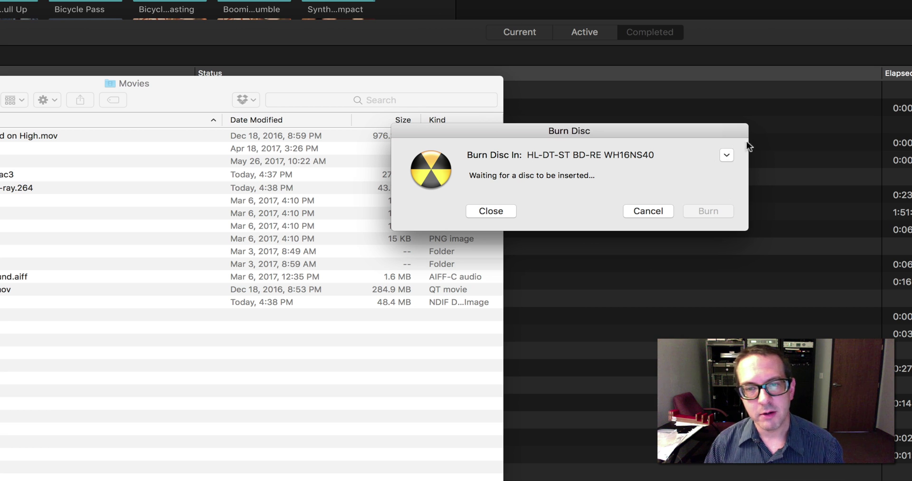
{"action": "left_click", "coordinate": [726, 155]}
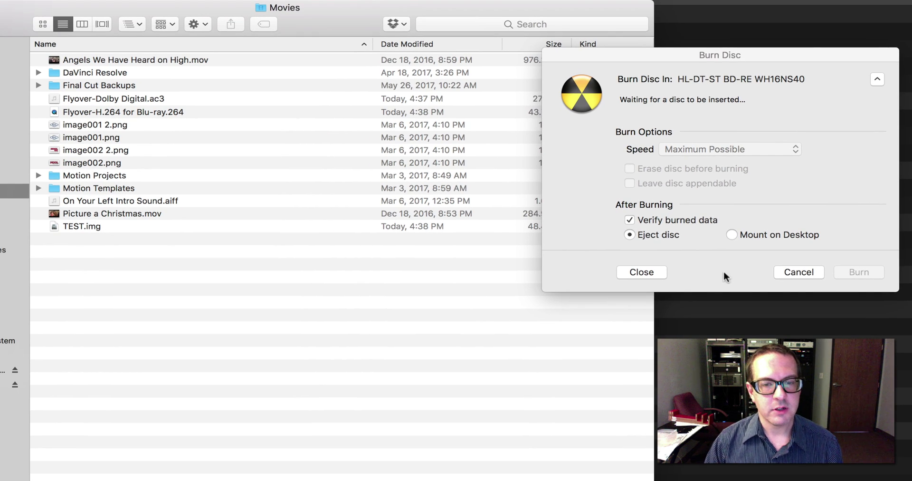
{"action": "left_click", "coordinate": [800, 272]}
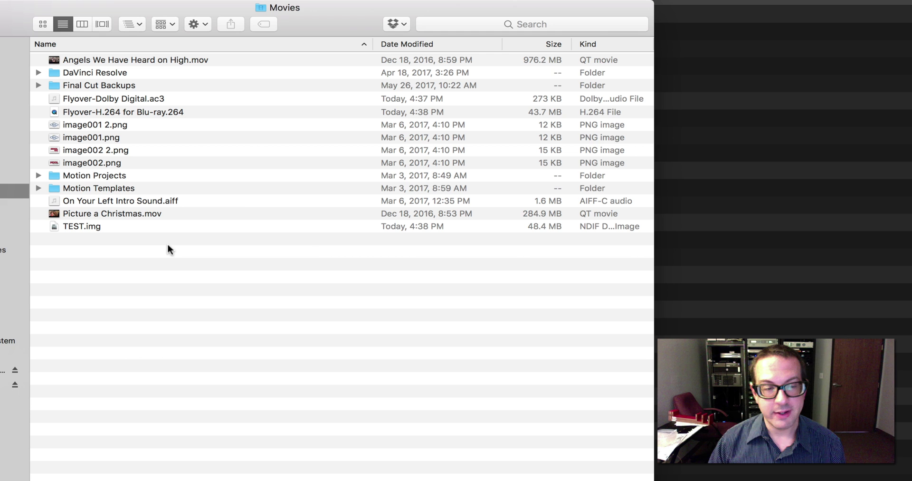
{"action": "right_click", "coordinate": [104, 221]}
{"action": "left_click", "coordinate": [211, 341]}
{"action": "left_click", "coordinate": [792, 271]}
{"action": "left_click", "coordinate": [122, 225]}
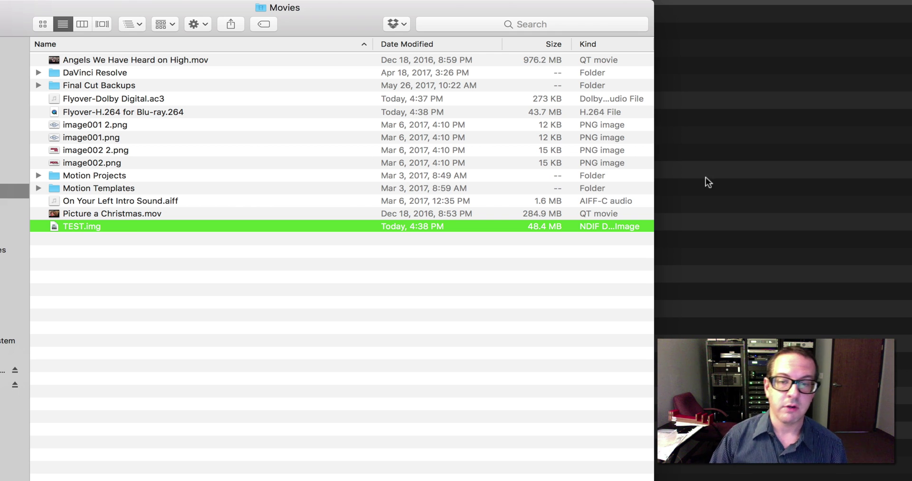
{"action": "left_click", "coordinate": [886, 214]}
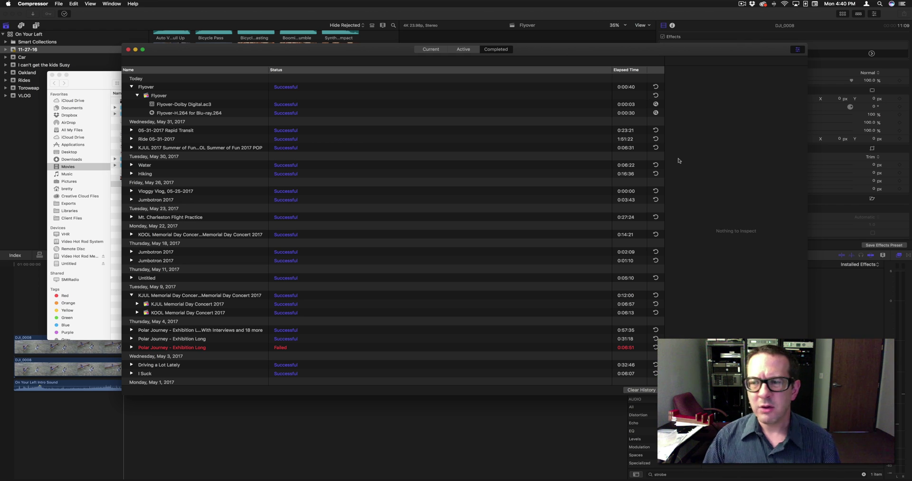
{"action": "left_click", "coordinate": [109, 84]}
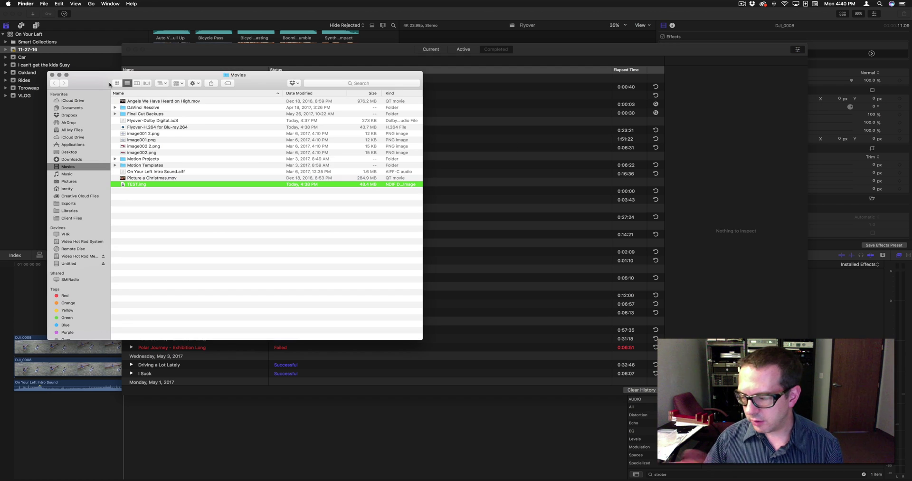